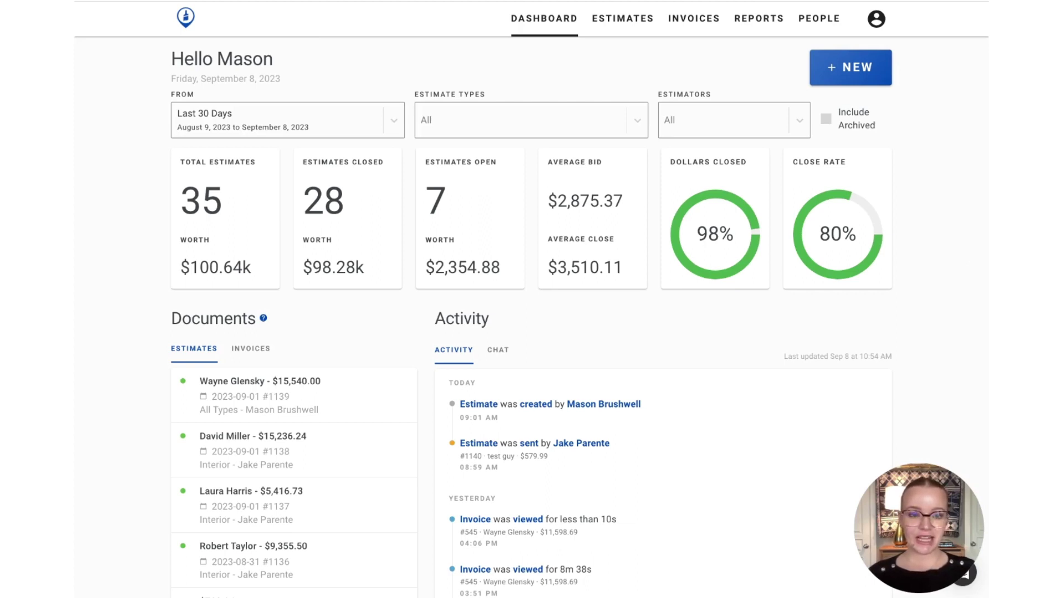
# - Open Estimate Settings through the profile menu's Account Settings
pyautogui.click(878, 20)
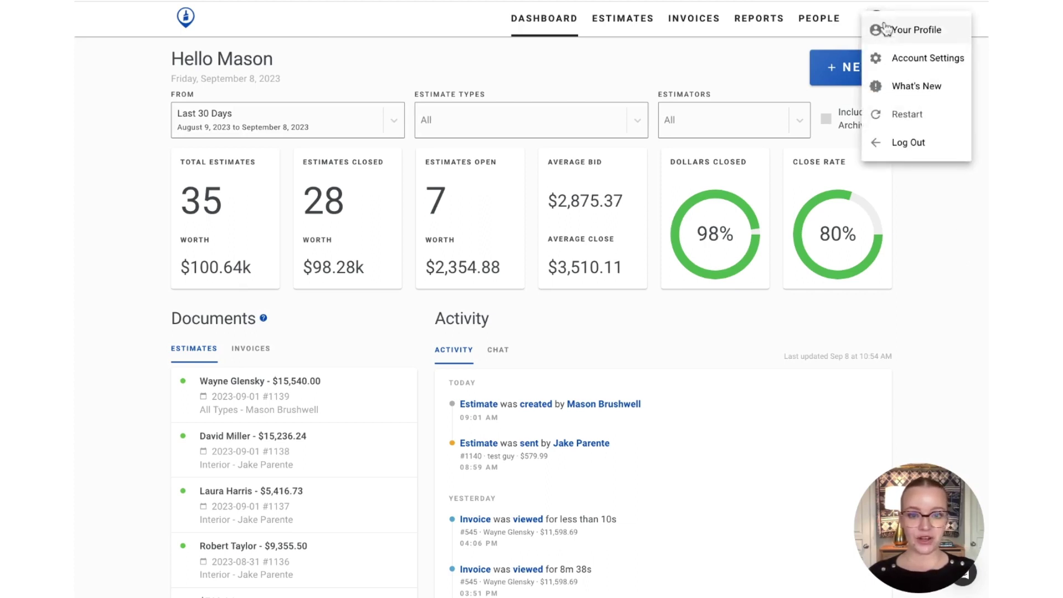
pyautogui.click(912, 61)
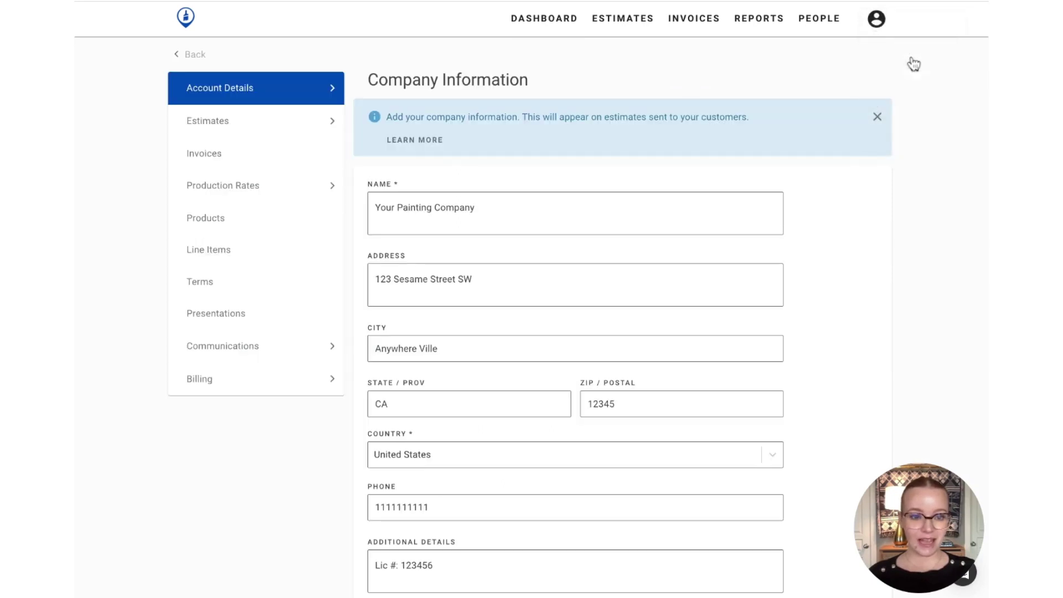
pyautogui.click(247, 126)
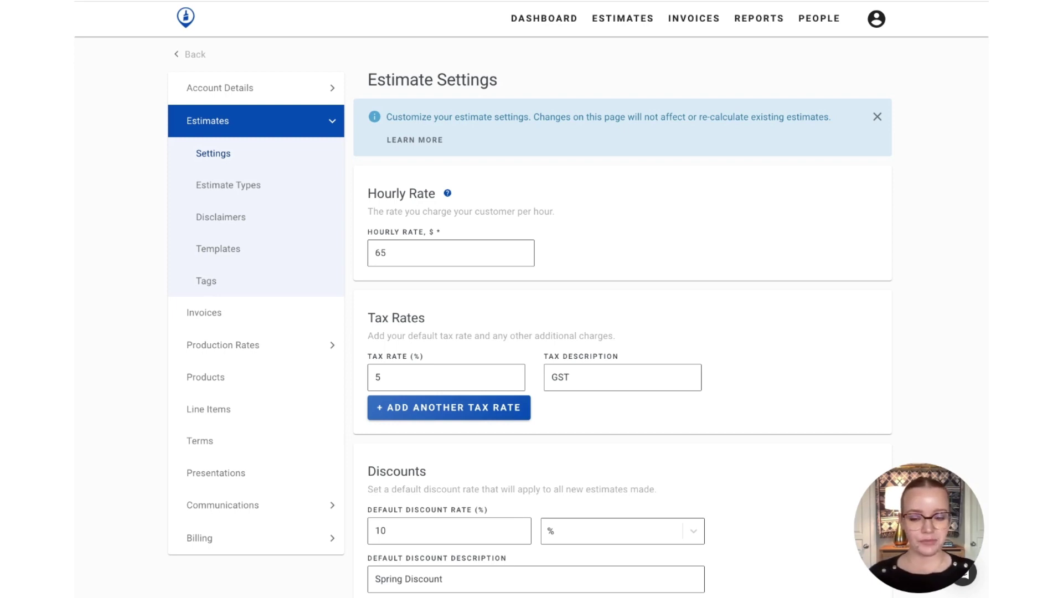
# - Add a blank 0% tax rate row beneath the 5% GST rate
pyautogui.scroll(-2, 659, 238)
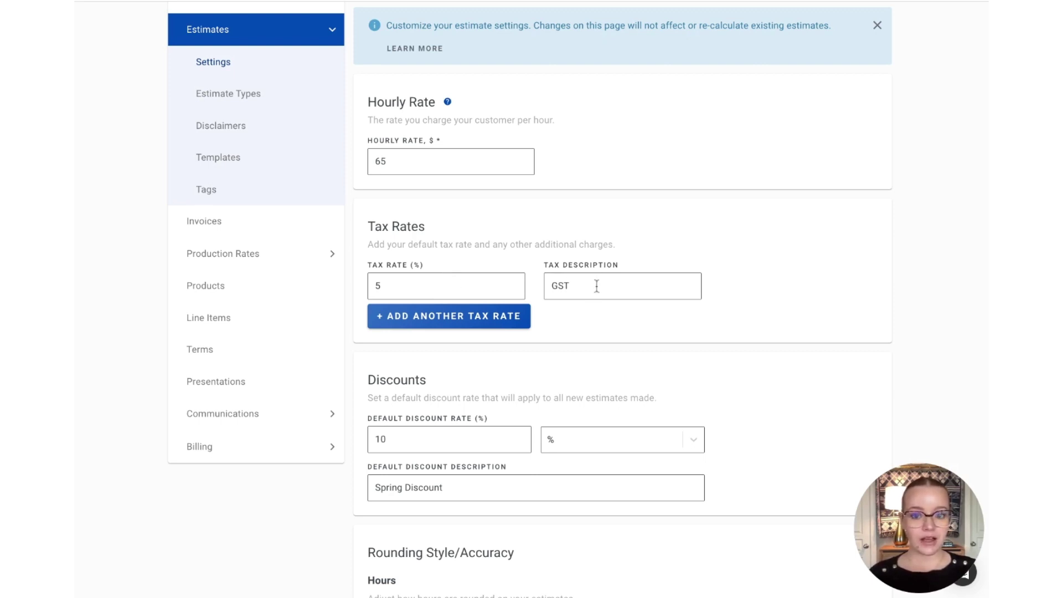
pyautogui.click(449, 325)
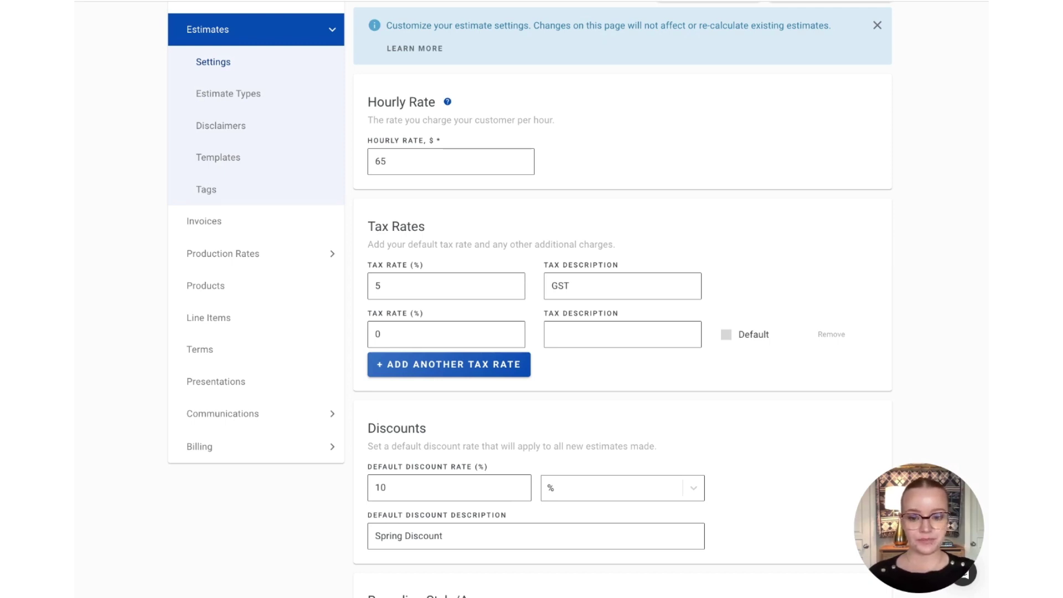
pyautogui.scroll(-3, 578, 299)
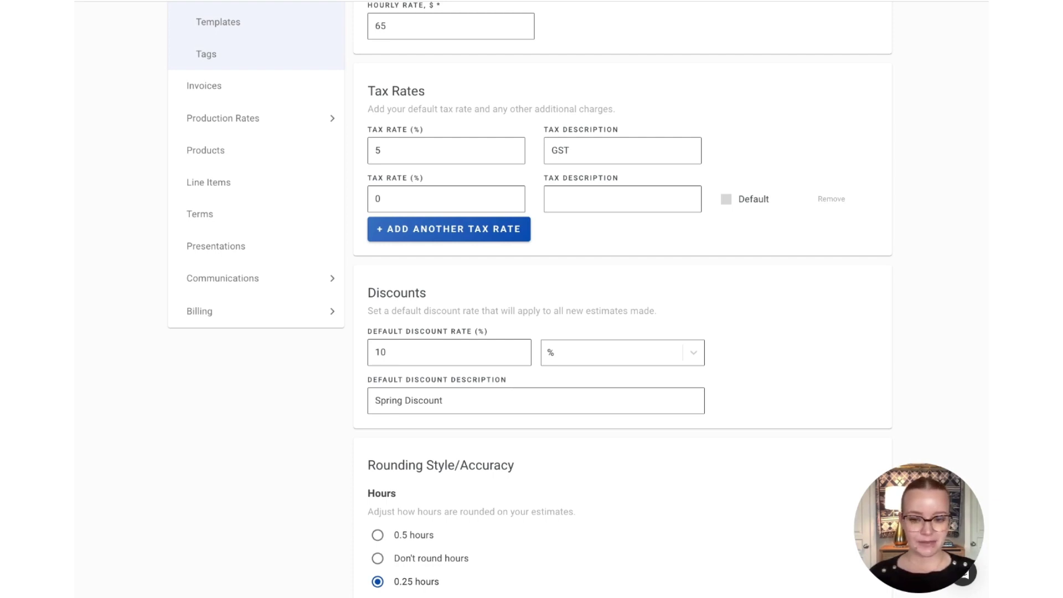
pyautogui.scroll(-7, 578, 299)
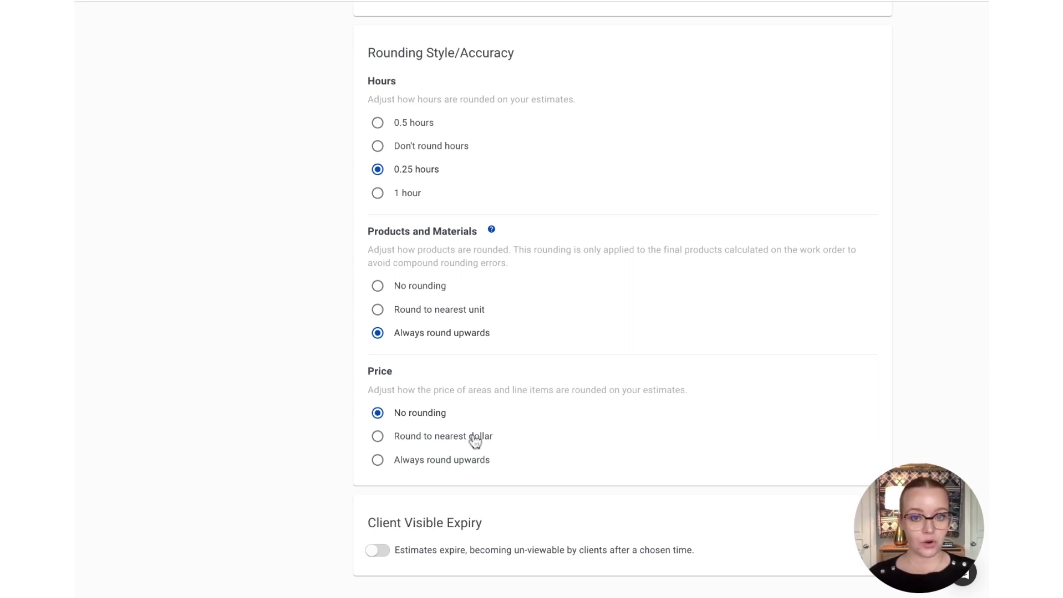
# - Turn on Client Visible Expiry with 0 months and 30 days
pyautogui.scroll(-1, 475, 440)
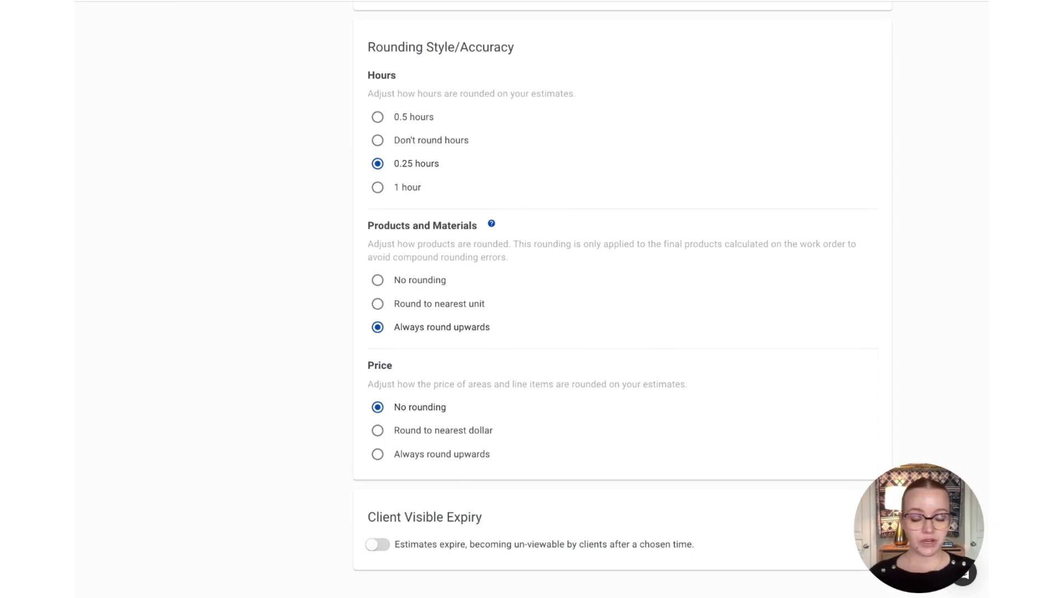
pyautogui.click(377, 544)
pyautogui.scroll(-2, 484, 514)
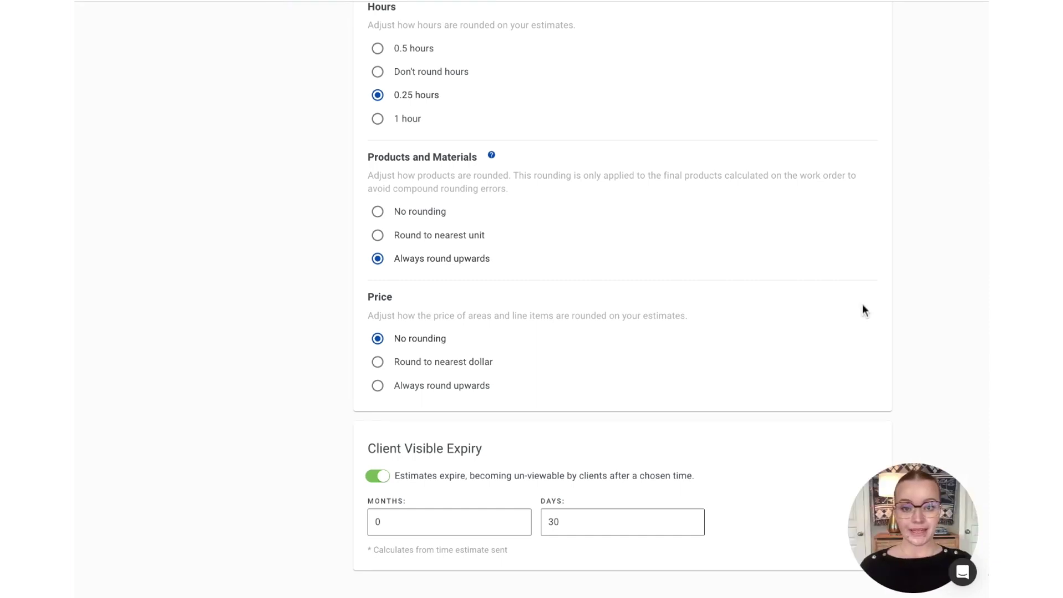
pyautogui.scroll(12, 350, 188)
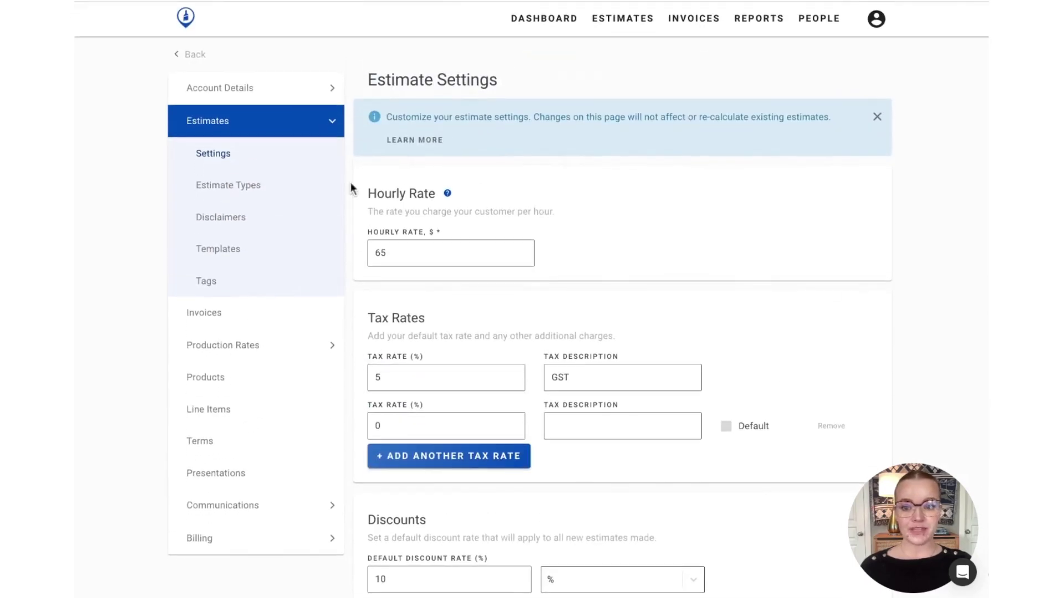
# - Open the Estimate Types page from the Estimates sidebar section
pyautogui.click(246, 187)
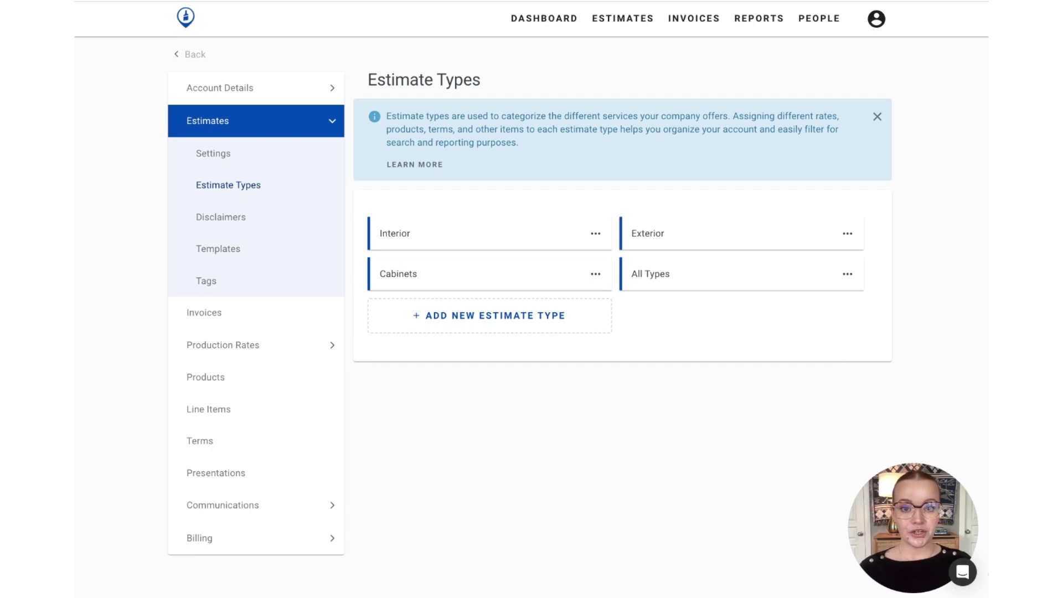
# - Start a new estimate type labelled 'Commercial'
pyautogui.click(441, 325)
pyautogui.click(415, 106)
pyautogui.write('Co')
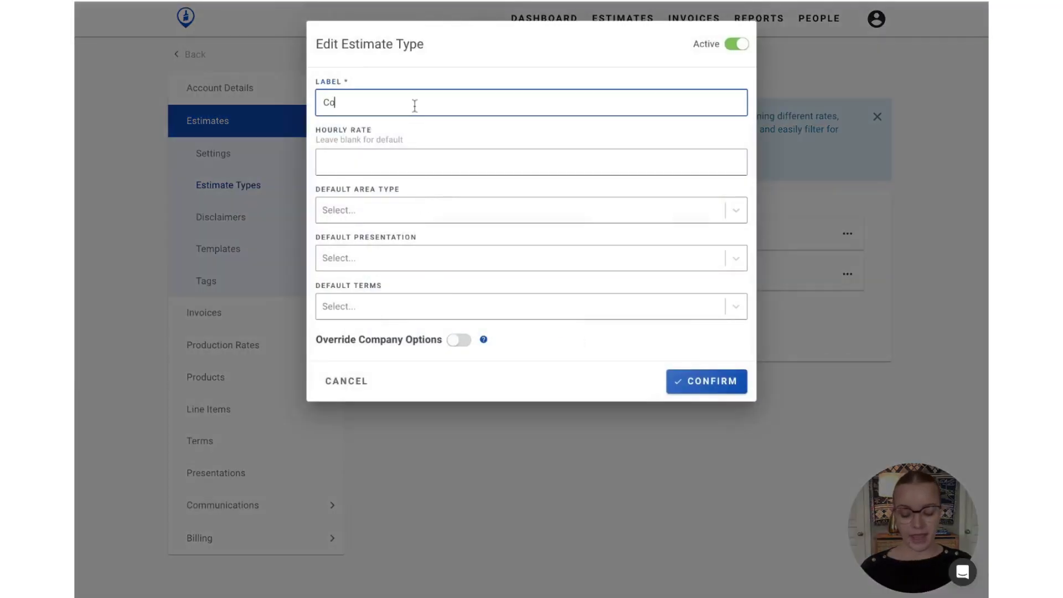
pyautogui.write('mmercial')
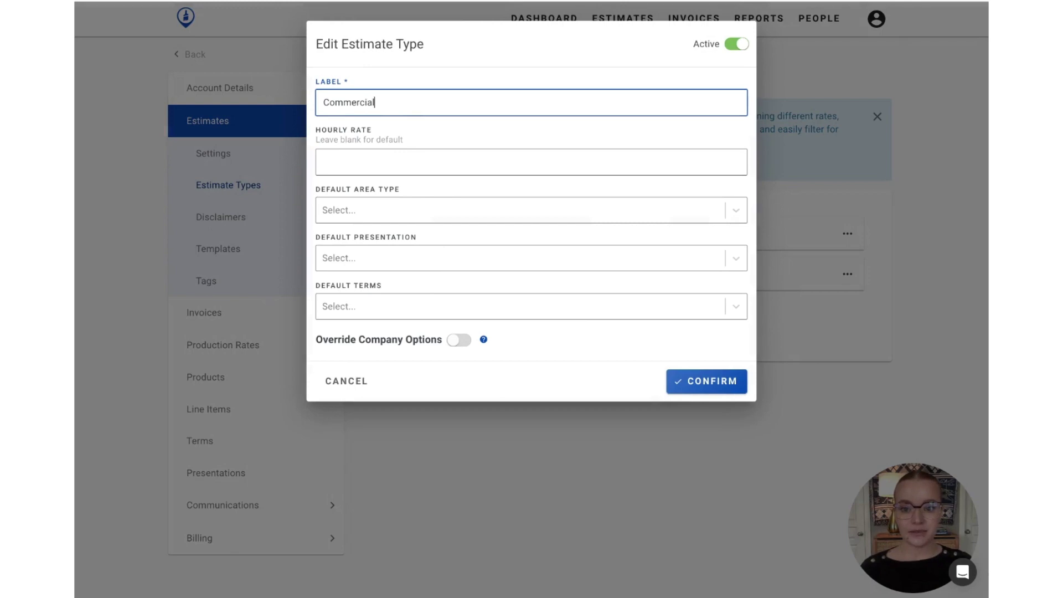
pyautogui.click(435, 157)
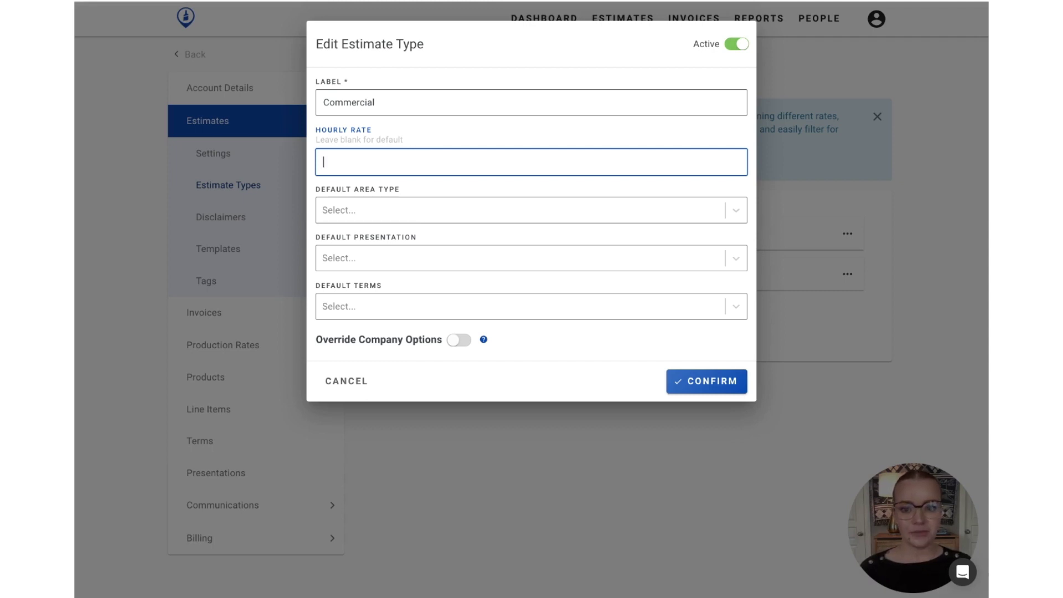
# - Give the Commercial type Commercial Presentation and Commercial Terms as defaults and confirm it
pyautogui.click(469, 210)
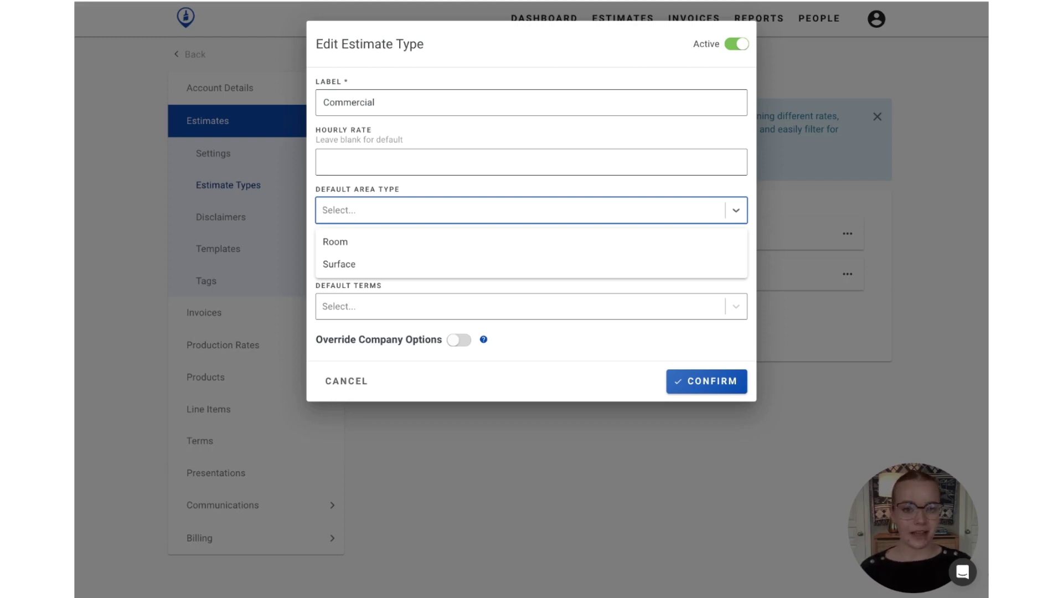
pyautogui.click(487, 178)
pyautogui.click(533, 258)
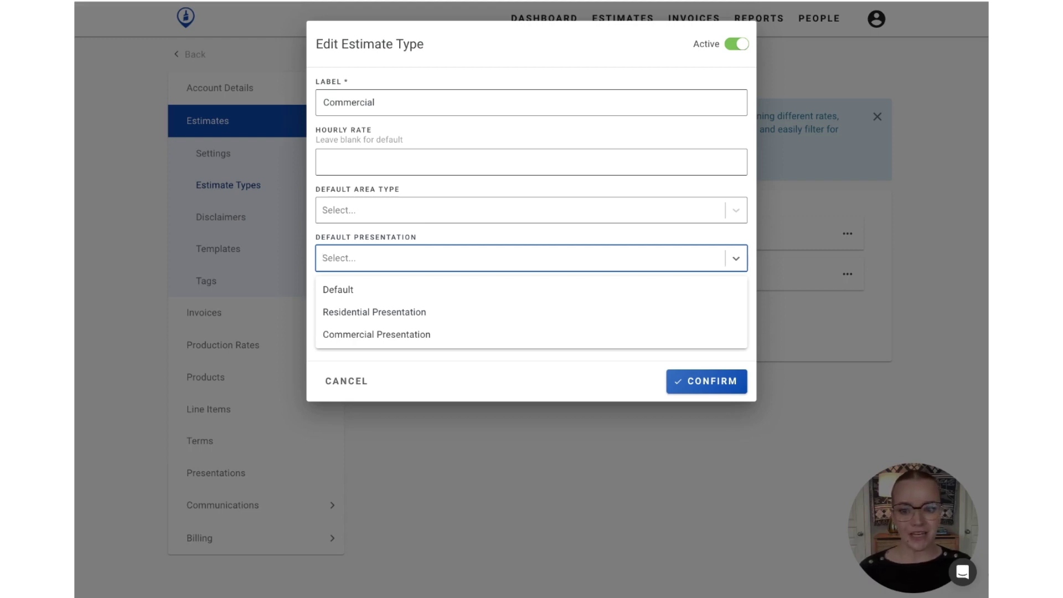
pyautogui.click(446, 344)
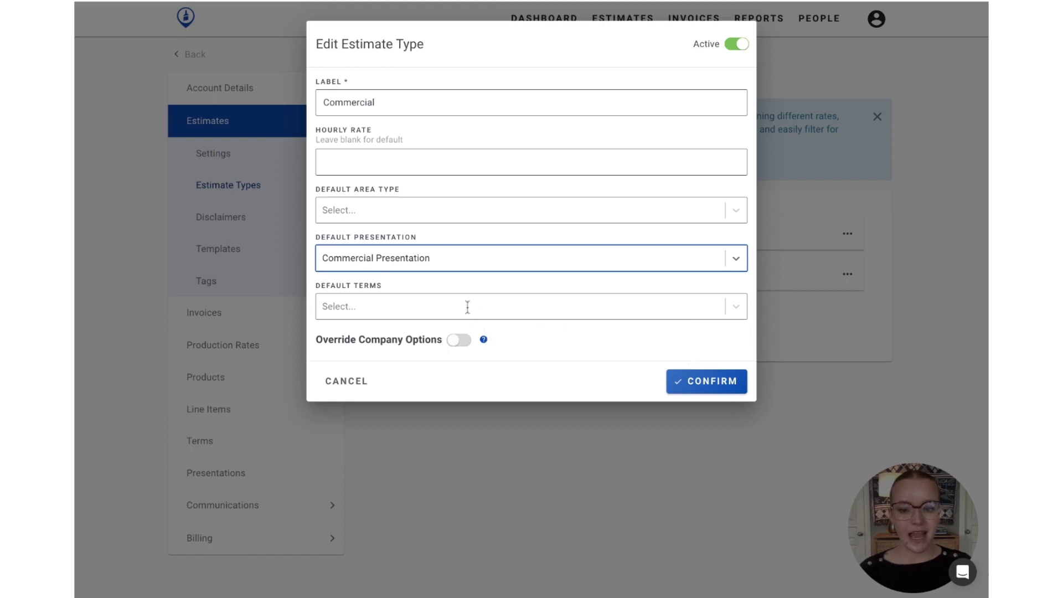
pyautogui.click(467, 307)
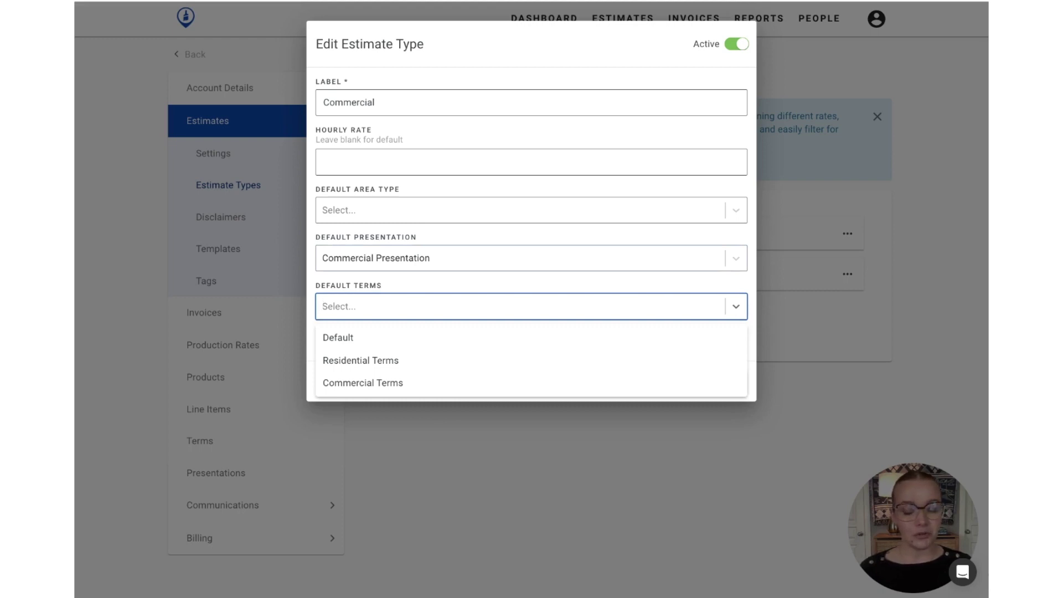
pyautogui.click(408, 383)
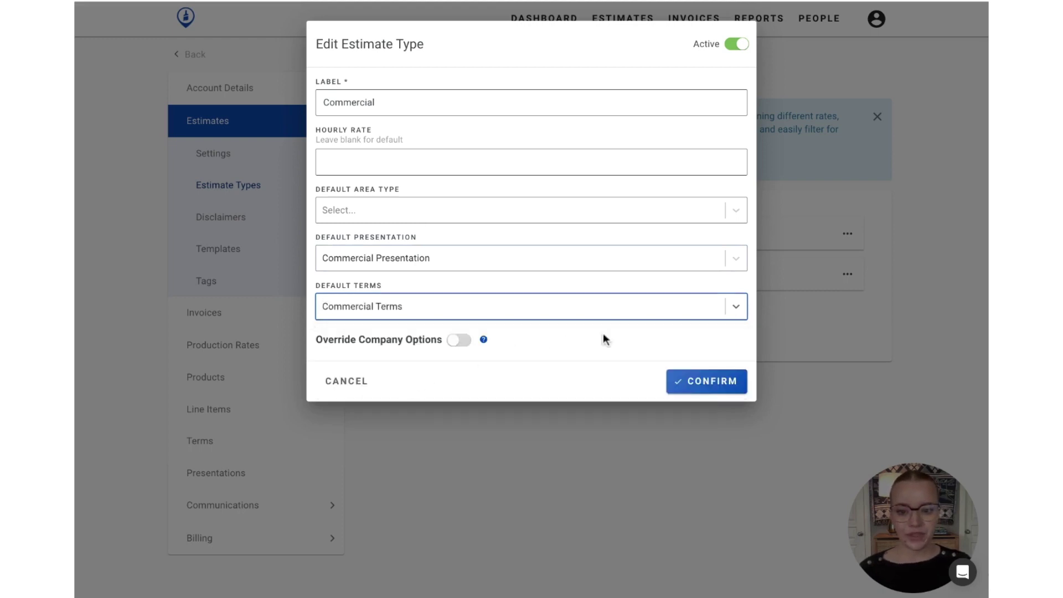
pyautogui.click(723, 382)
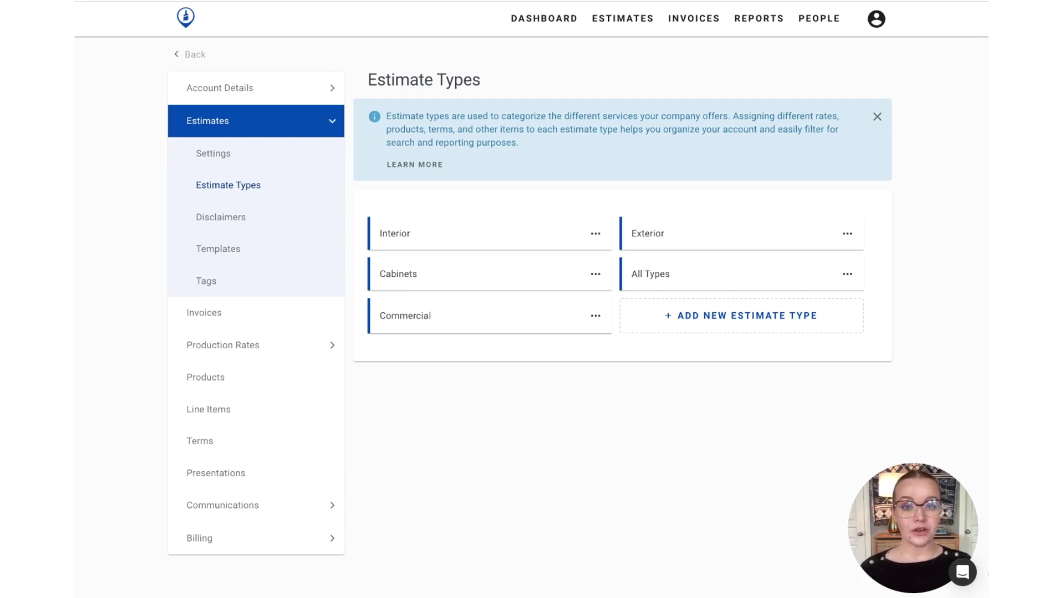
# - Switch off the Active toggle on the Exterior estimate type
pyautogui.click(670, 232)
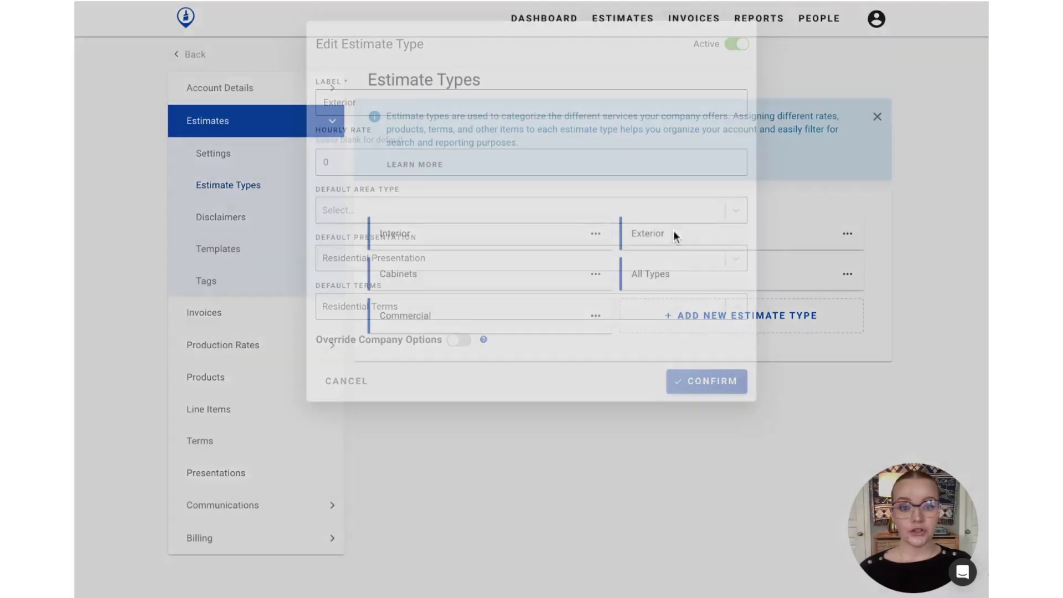
pyautogui.click(741, 49)
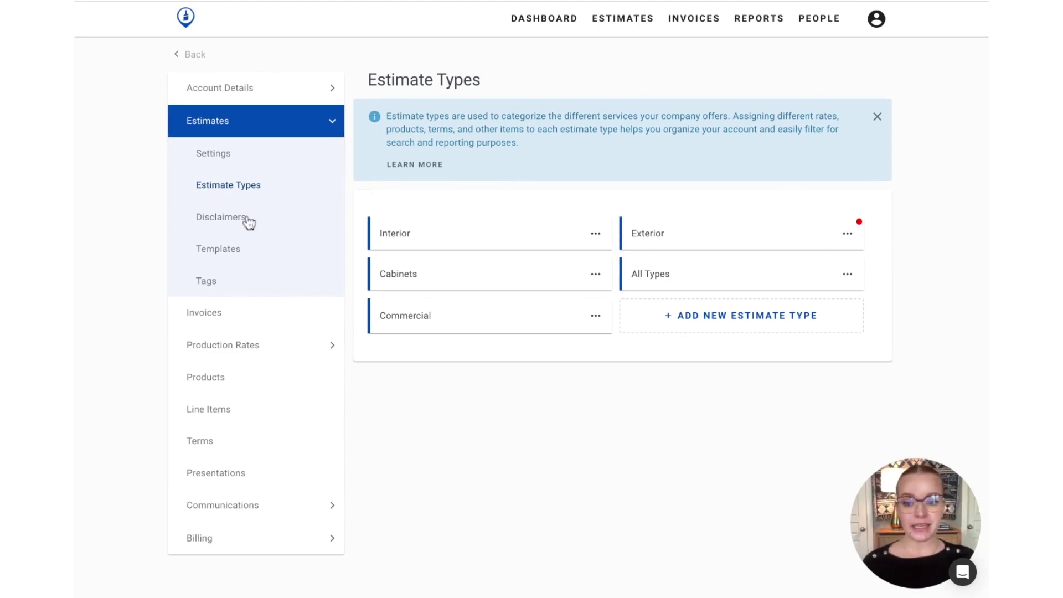
# - Open the Disclaimers page showing the Acceptance, Additional Work and Declined messages
pyautogui.click(221, 217)
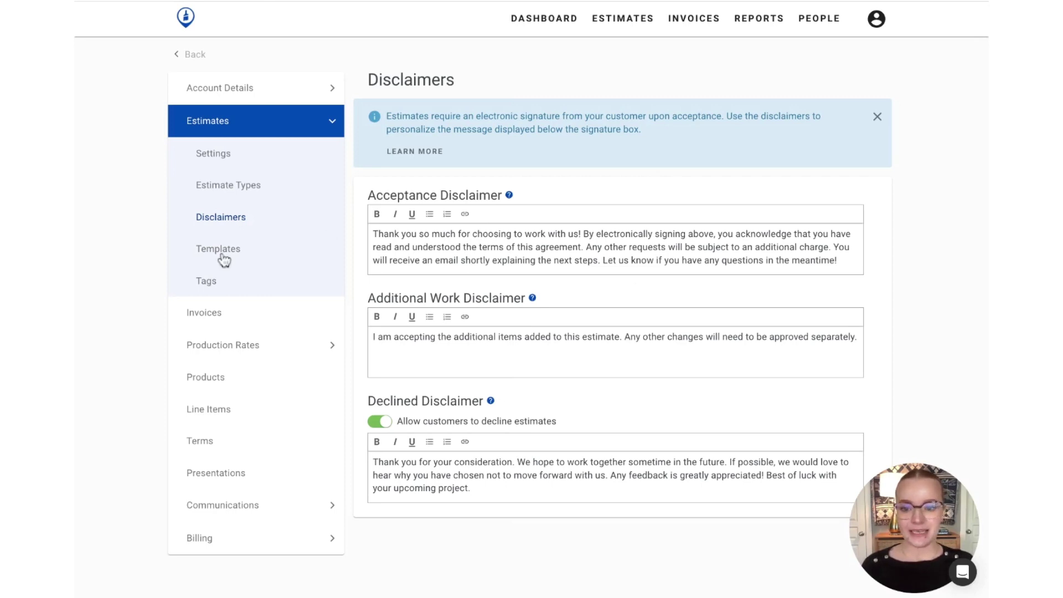
# - Add a Commercial-type estimate template named 'Commercial Template' and save it
pyautogui.click(219, 258)
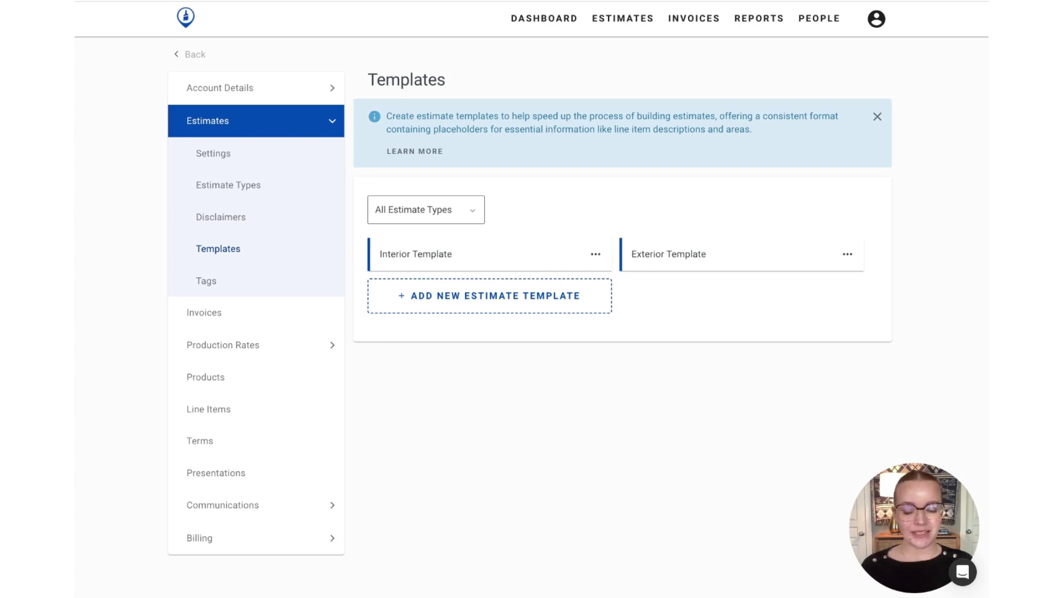
pyautogui.write('Com')
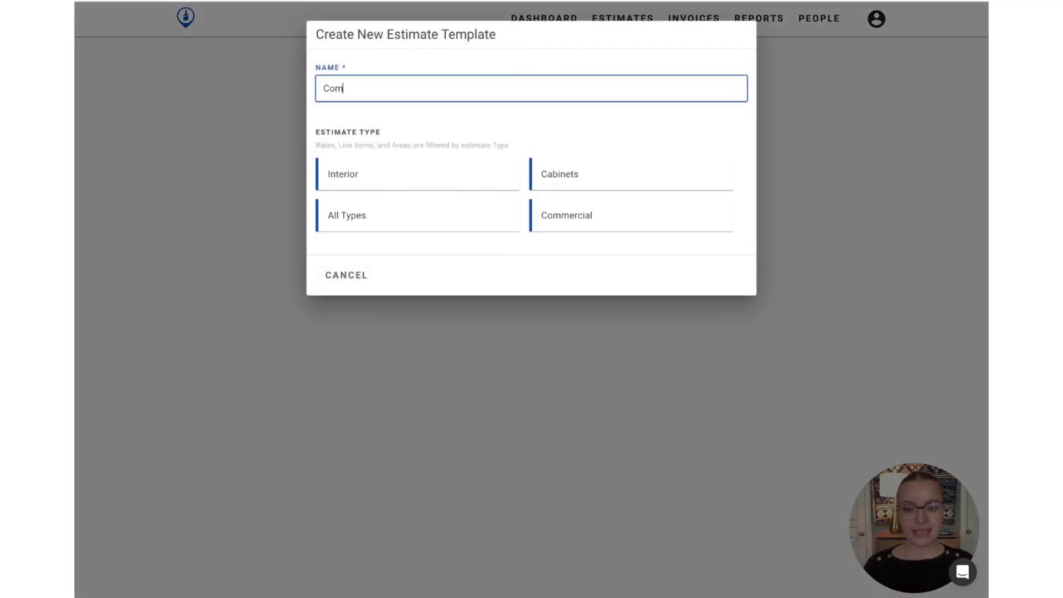
pyautogui.write('mercial Templat')
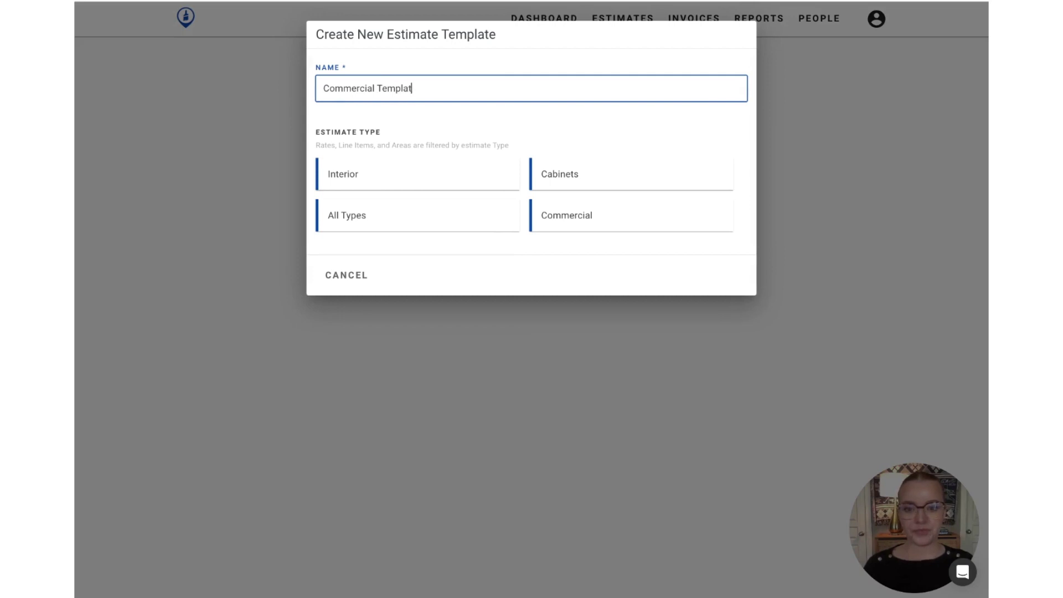
pyautogui.write('e')
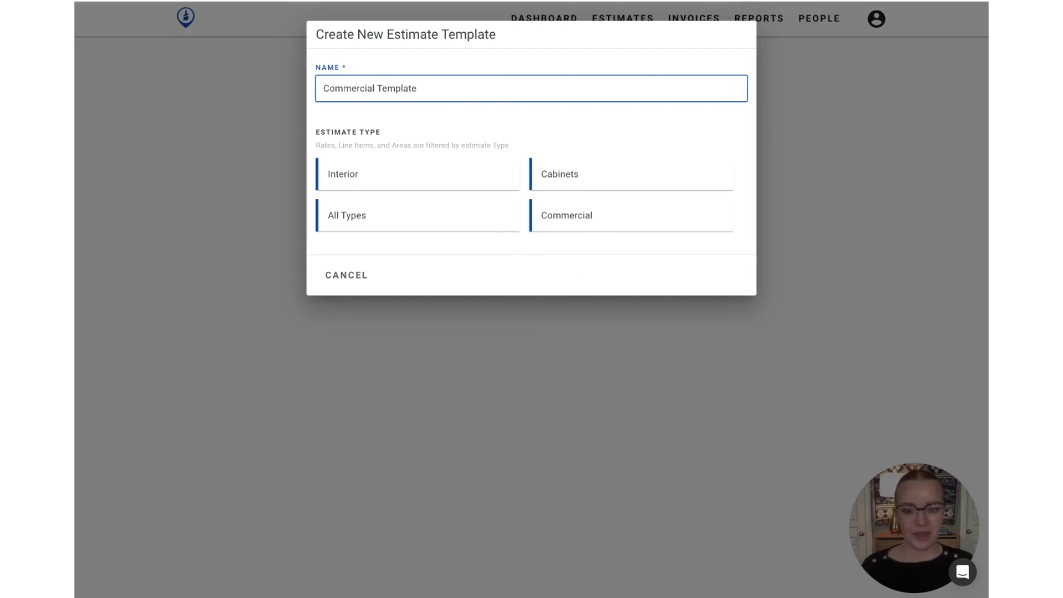
pyautogui.click(566, 215)
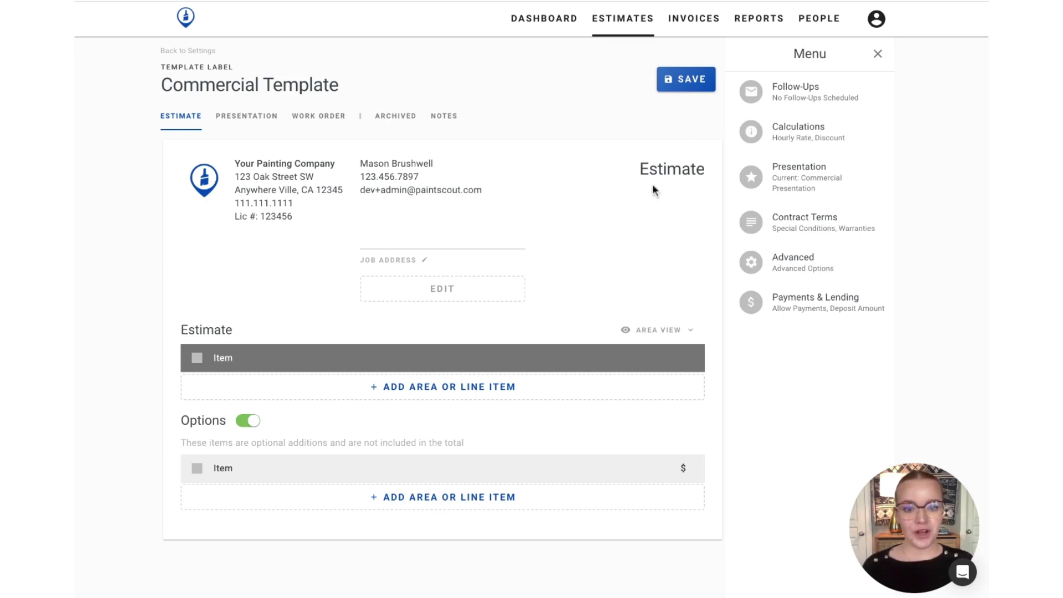
pyautogui.click(691, 79)
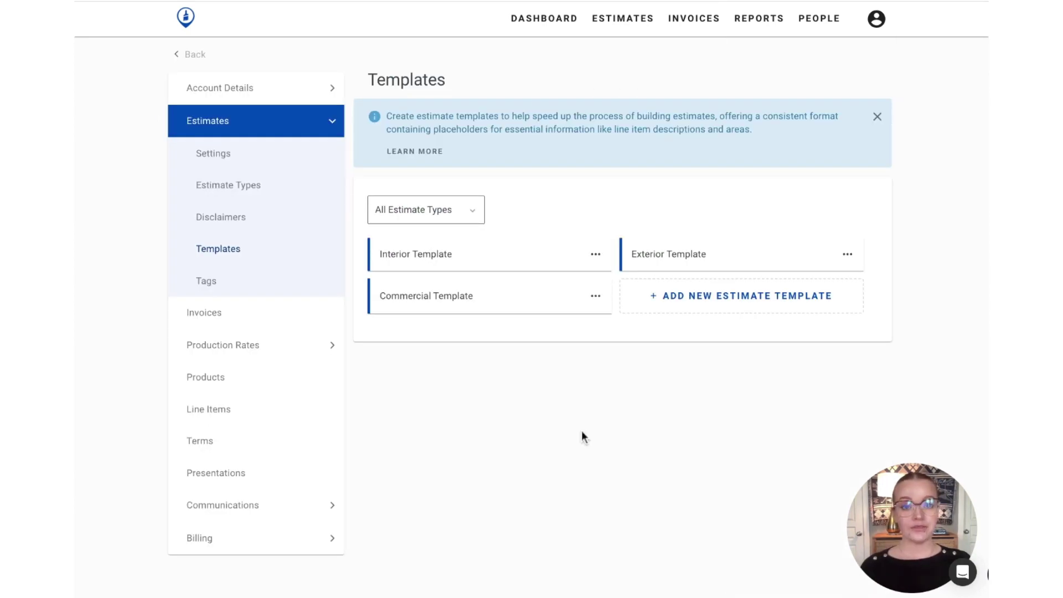
# - Create the 'Final Followup Needed' estimate tag with its hue slid to red
pyautogui.click(254, 282)
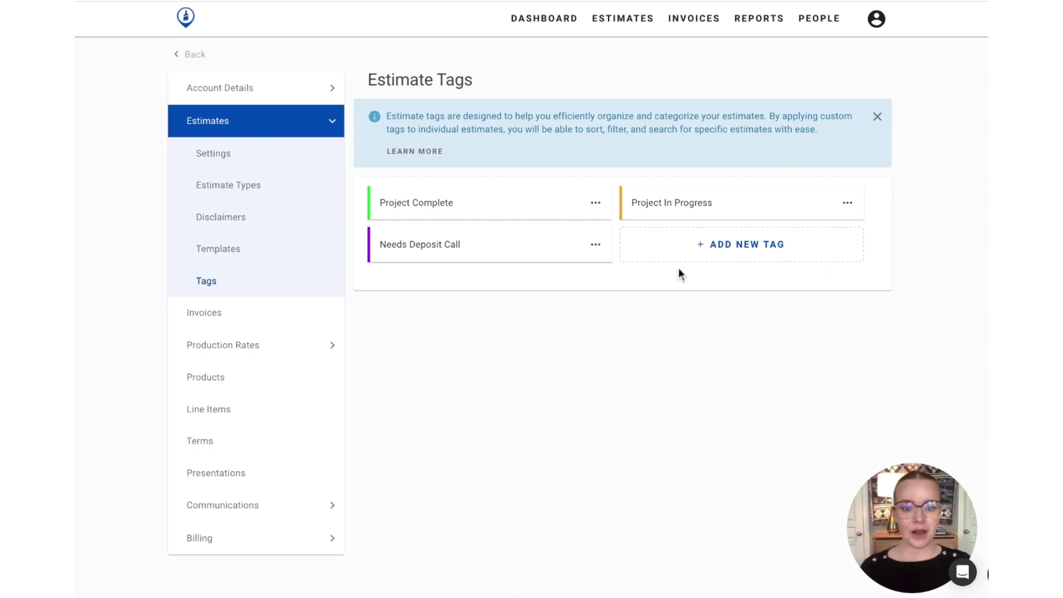
pyautogui.click(712, 249)
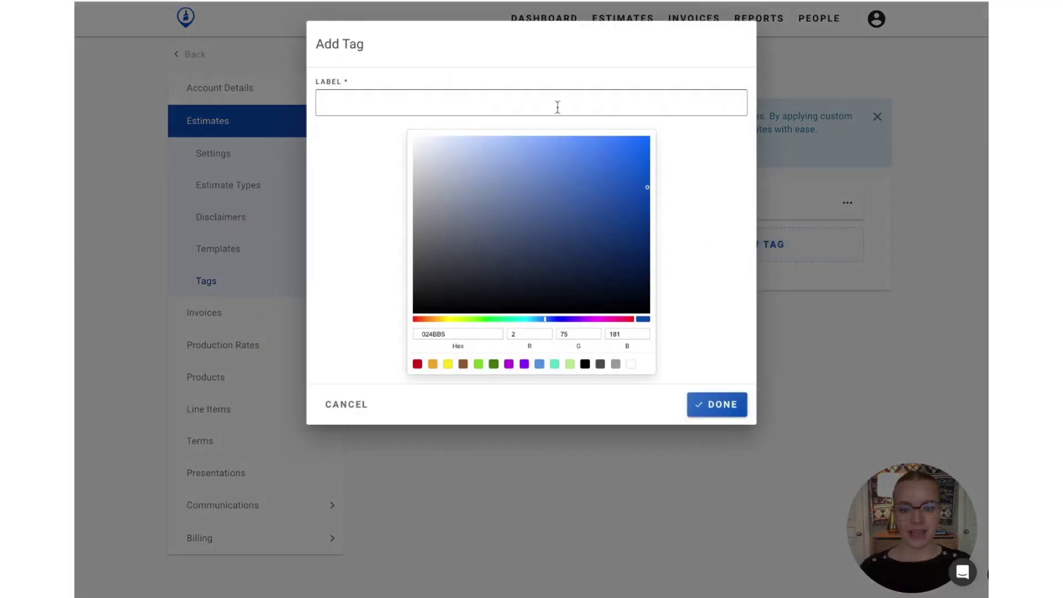
pyautogui.click(557, 107)
pyautogui.write('Final Fo')
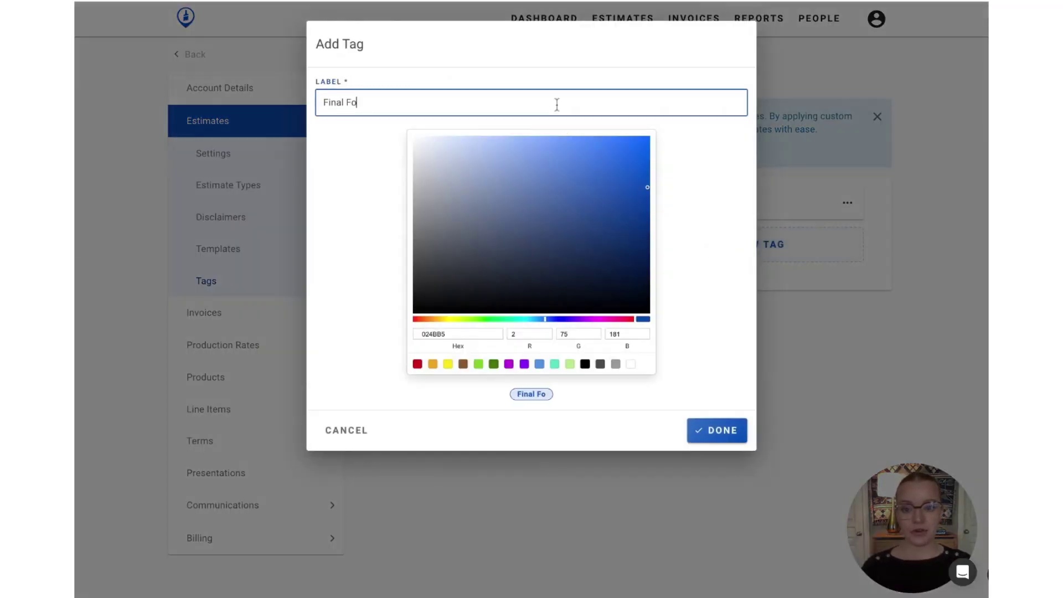
pyautogui.write('llowup Ne')
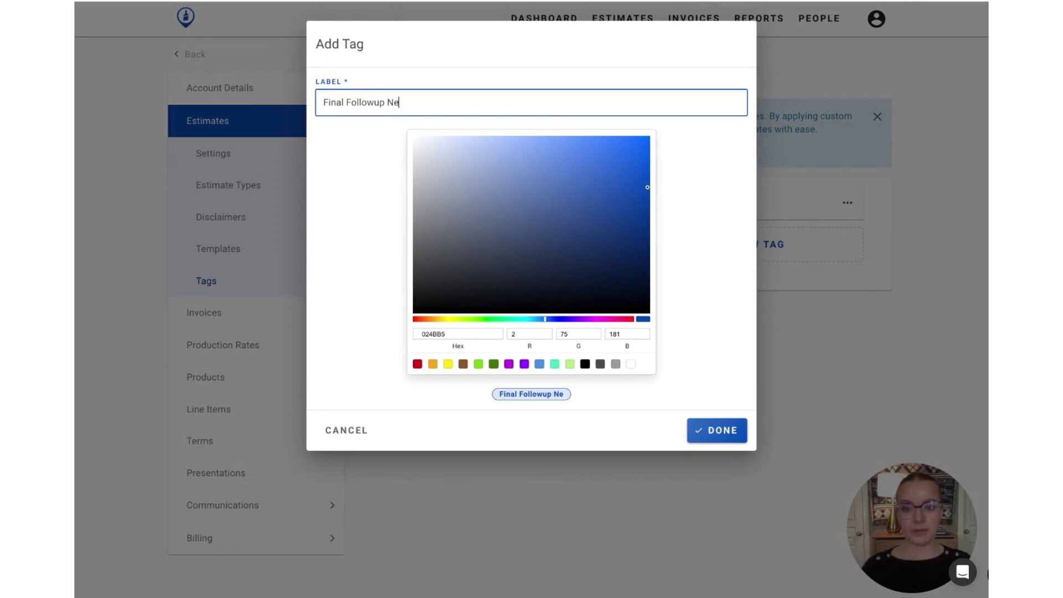
pyautogui.write('eded')
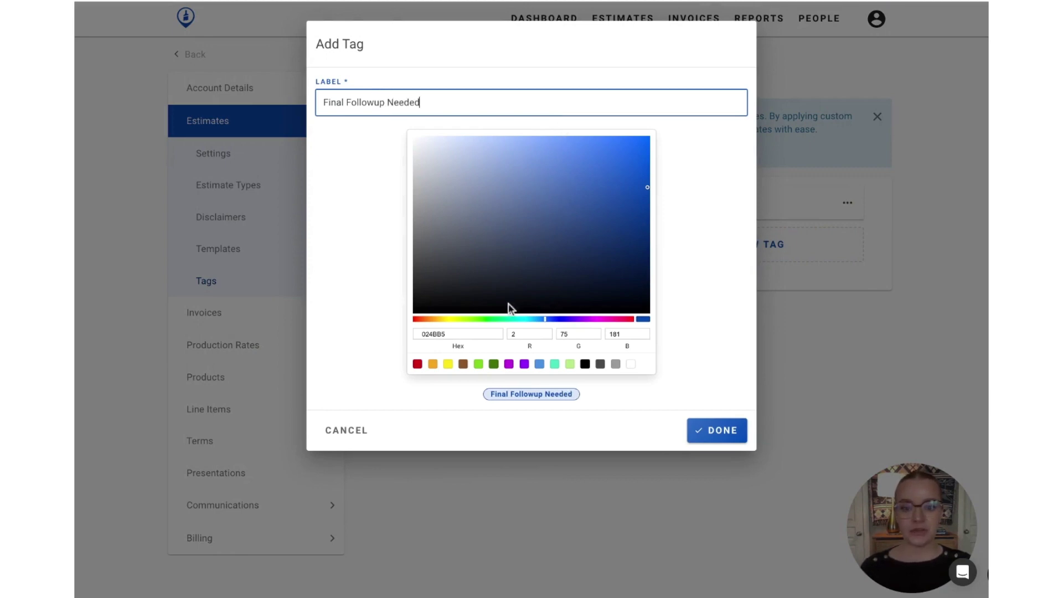
pyautogui.click(436, 320)
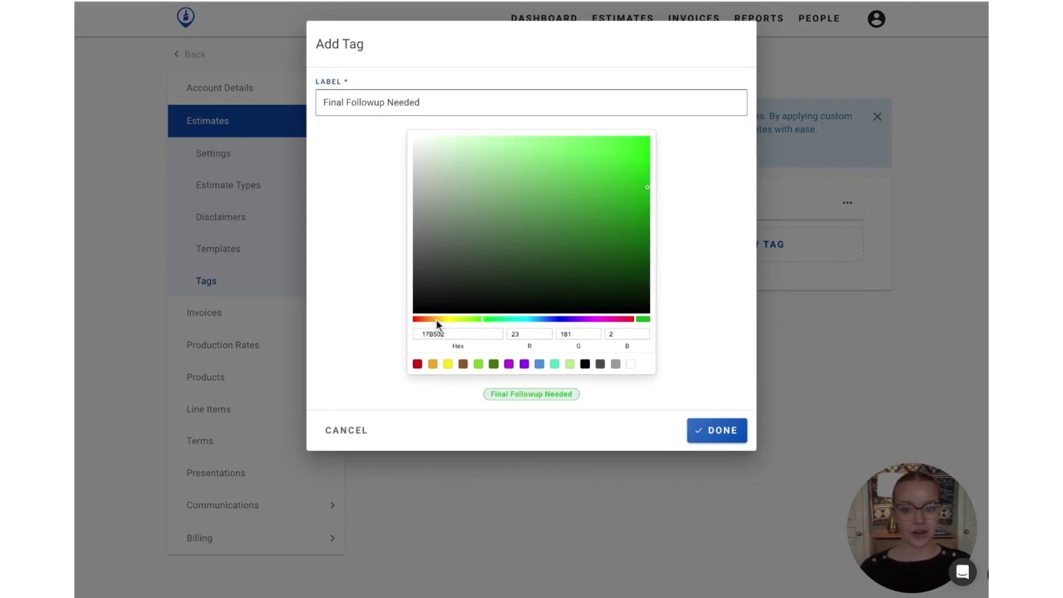
pyautogui.moveTo(438, 319); pyautogui.dragTo(627, 319)
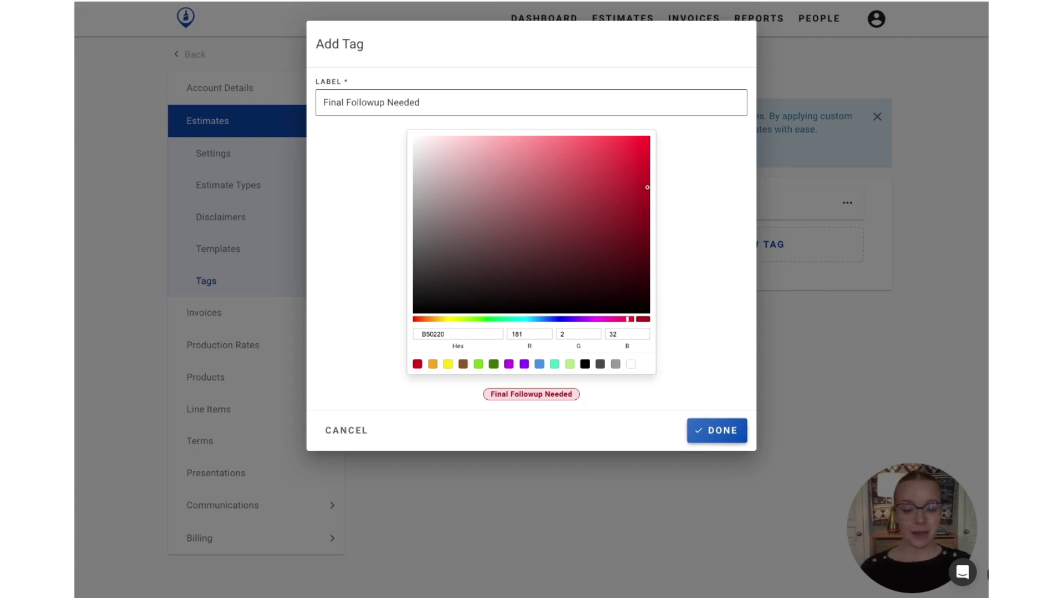
pyautogui.click(717, 430)
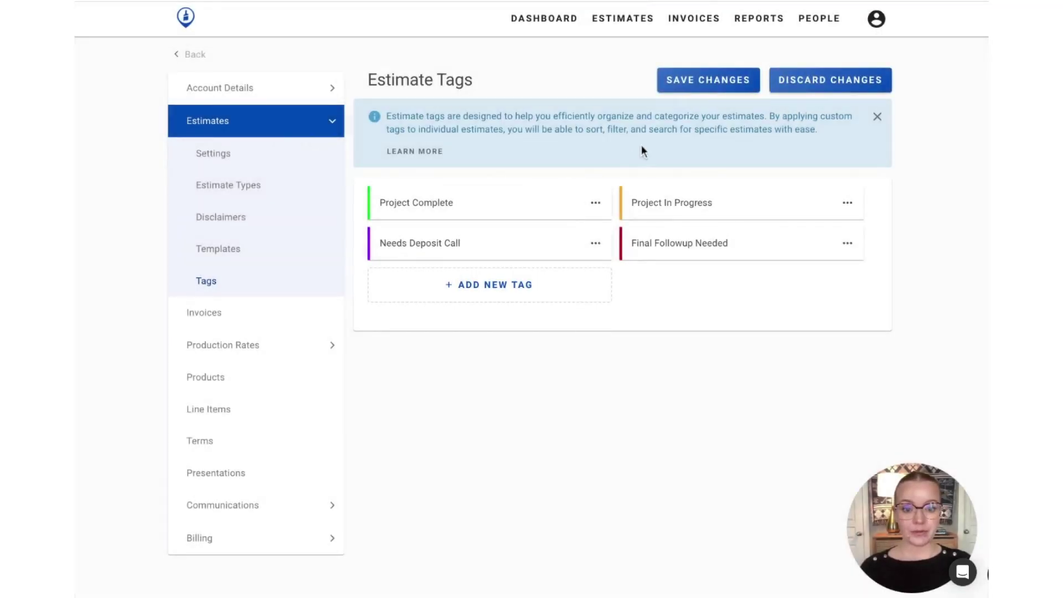